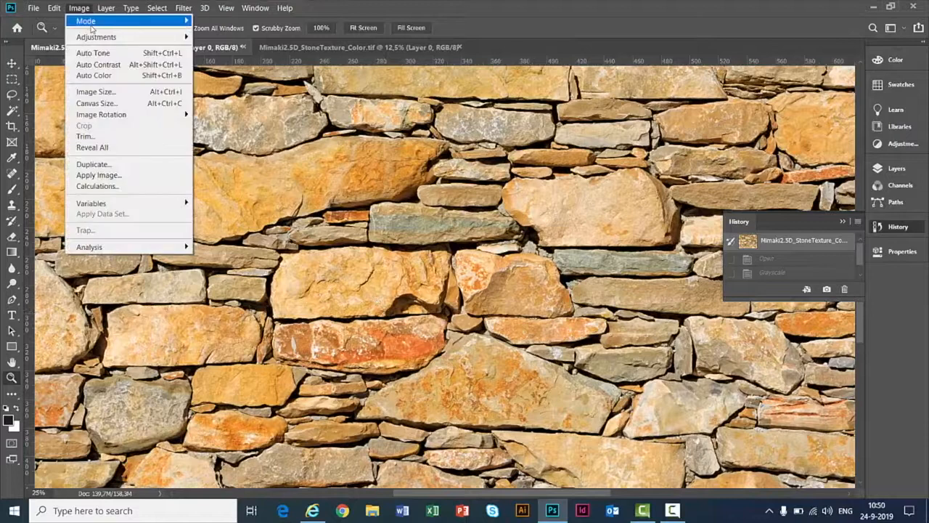
Convert the stone texture image to Grayscale mode without merging its layers.
click(209, 32)
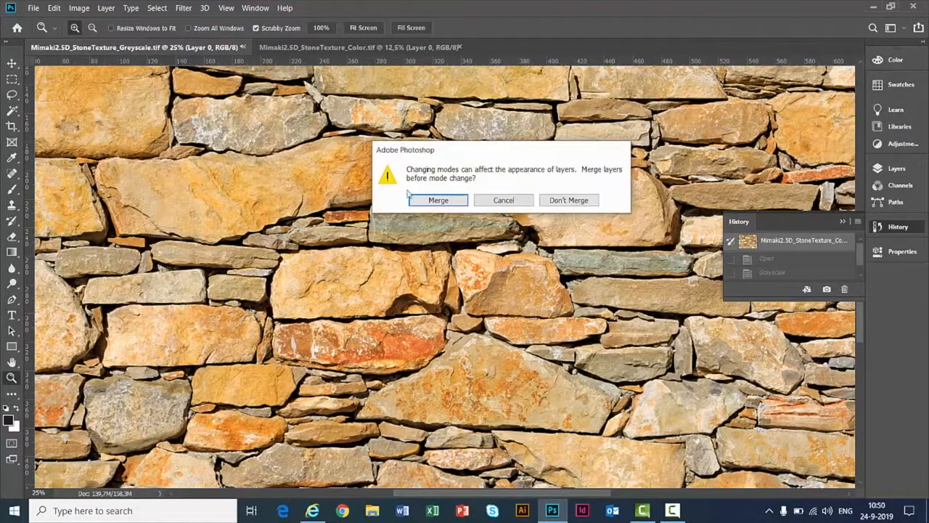
click(546, 203)
click(435, 218)
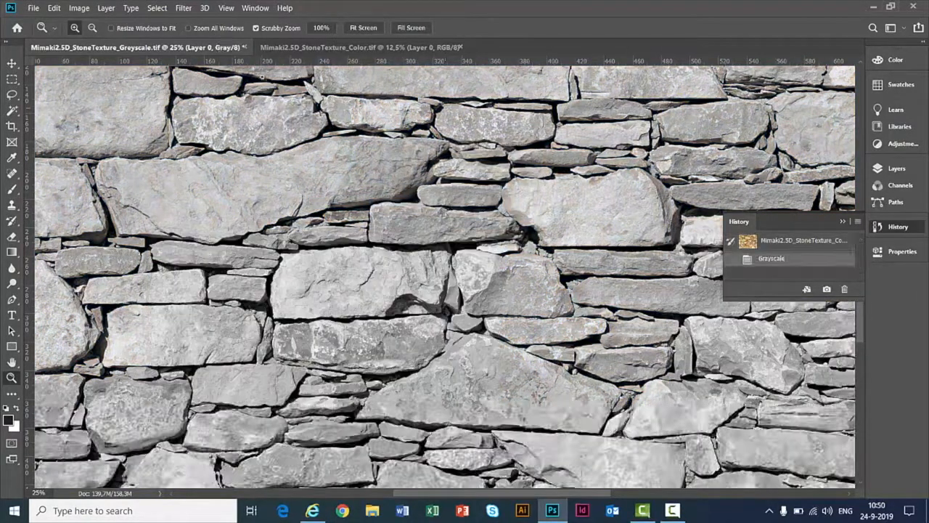
Brighten the greyscale stone image with an Exposure adjustment of +0,76.
click(78, 8)
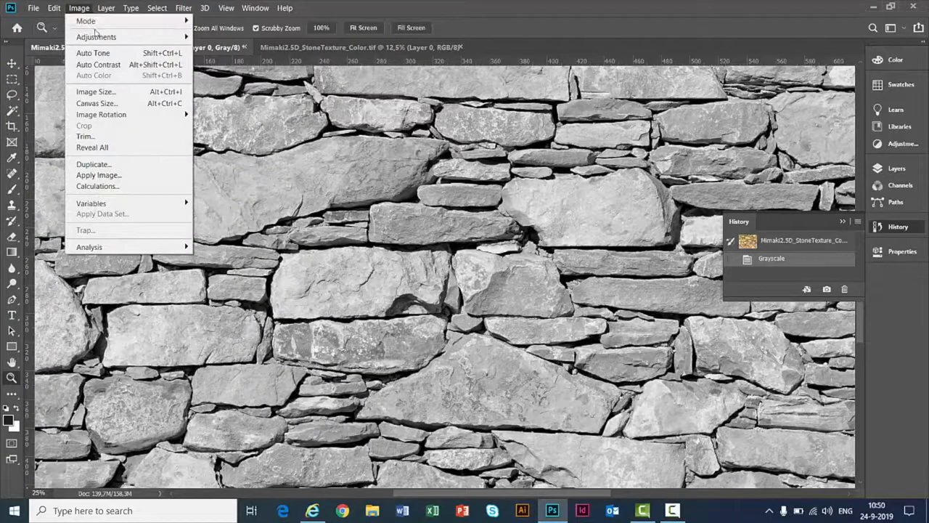
mouse_move(108, 40)
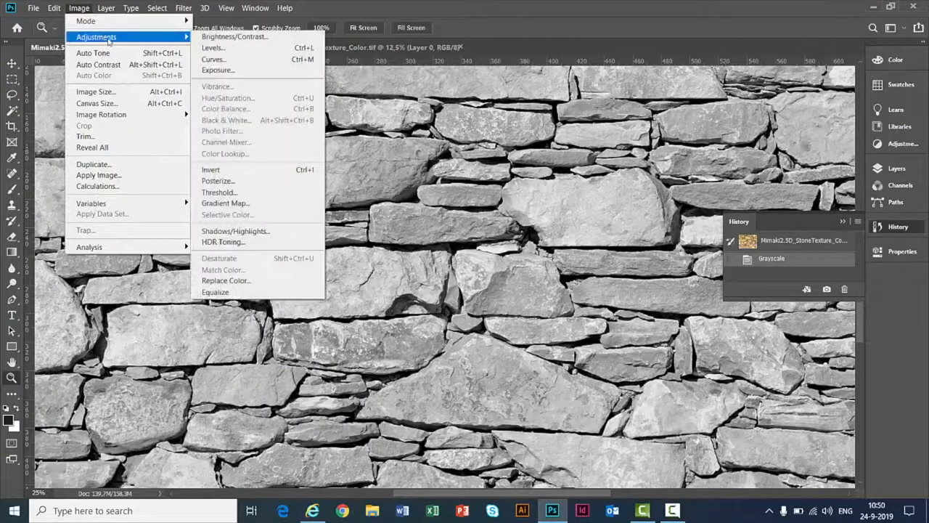
click(217, 70)
mouse_move(635, 160)
mouse_down()
mouse_move(658, 163)
mouse_move(642, 162)
mouse_up()
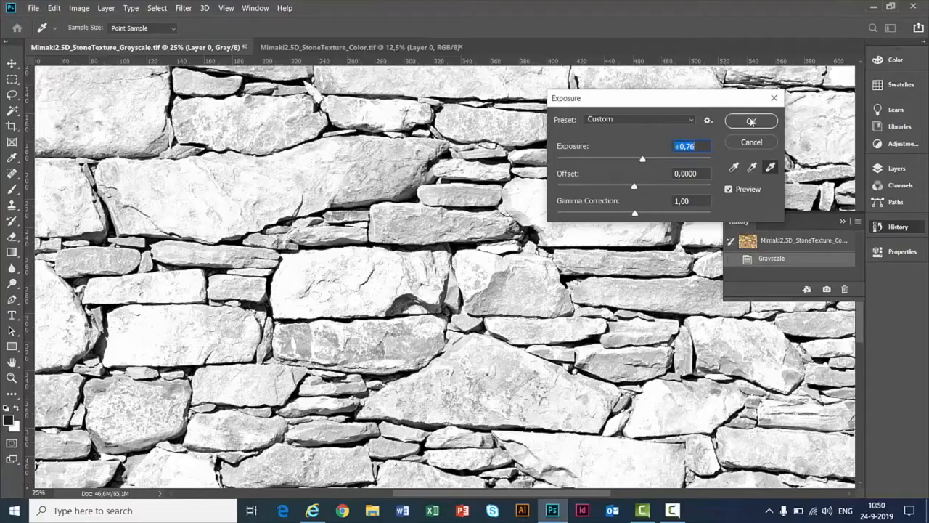
click(751, 121)
key(z)
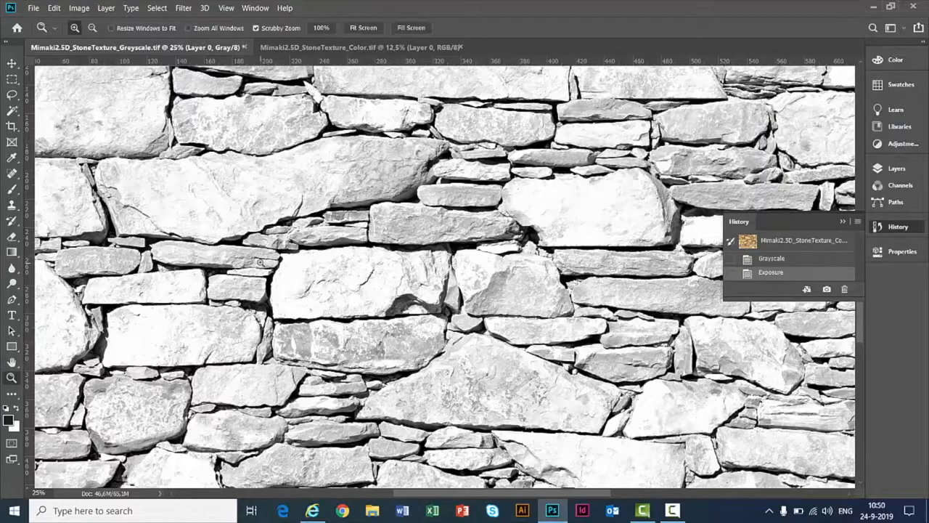
Save the image as the TIFF file Mimaki2.5D_StoneTexture_Greyscale in the Stone folder with its layers kept.
alt+click(259, 262)
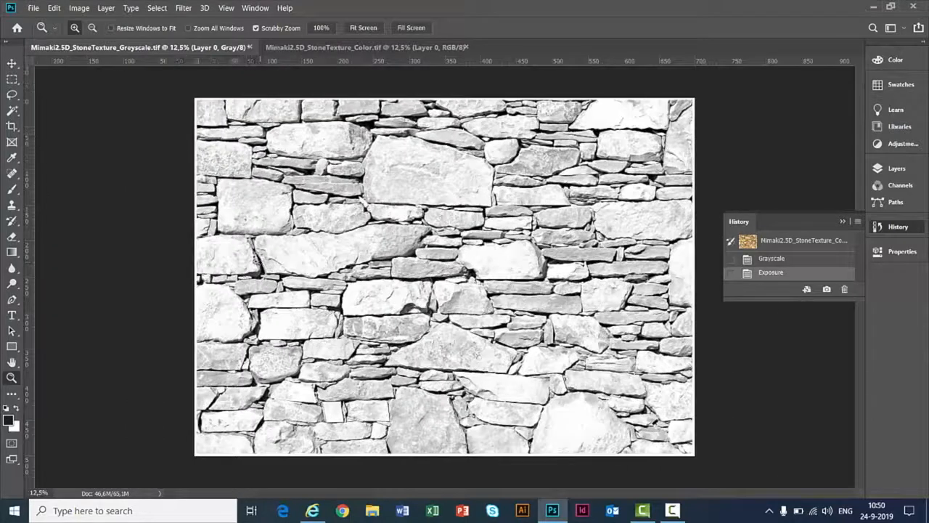
click(34, 8)
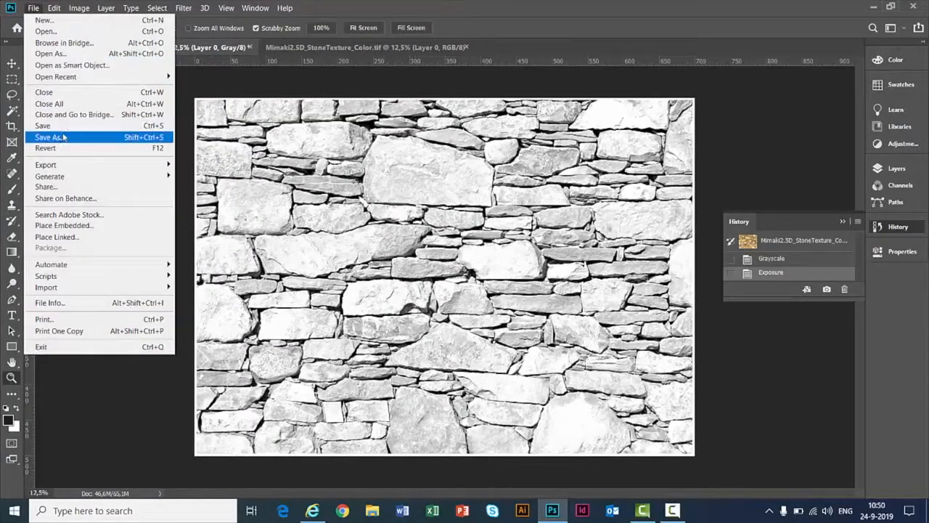
click(62, 136)
click(207, 116)
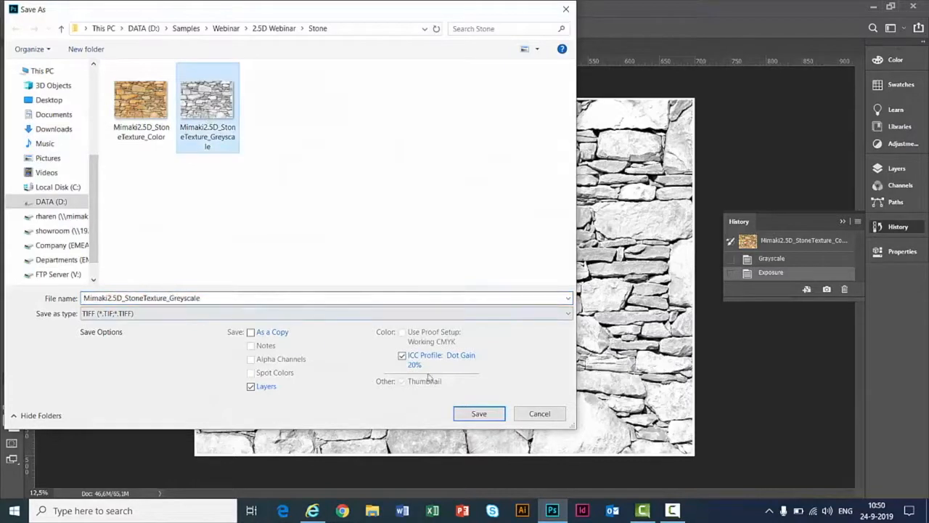
click(479, 413)
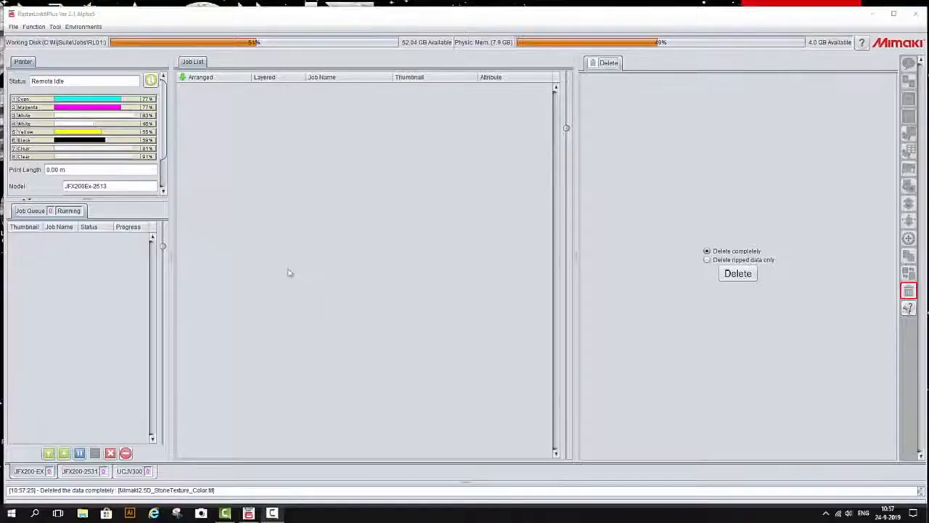
In RasterLink6Plus, load Mimaki2.5D_StoneTexture_Color.tif and Mimaki2.5D_StoneTexture_Greyscale.tif as jobs for the JFX200-EX printer.
click(13, 27)
click(21, 39)
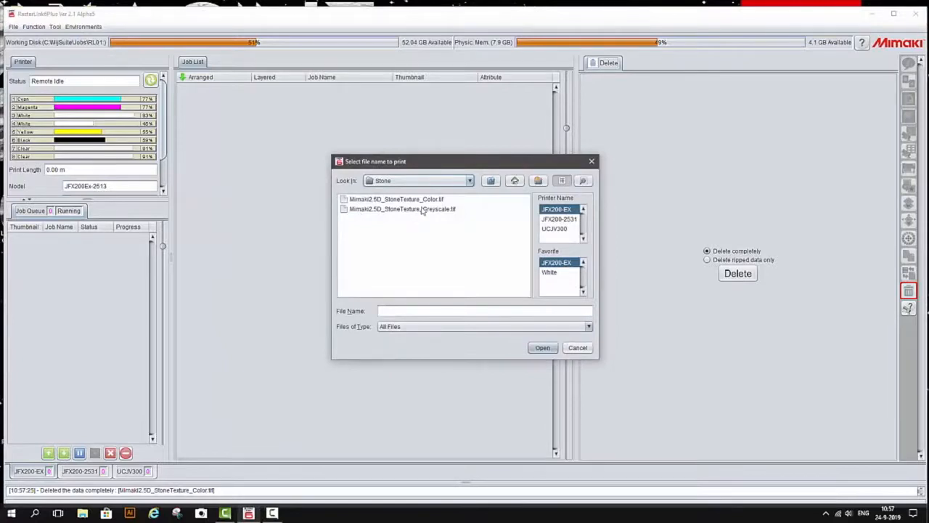
click(422, 200)
shift+click(425, 210)
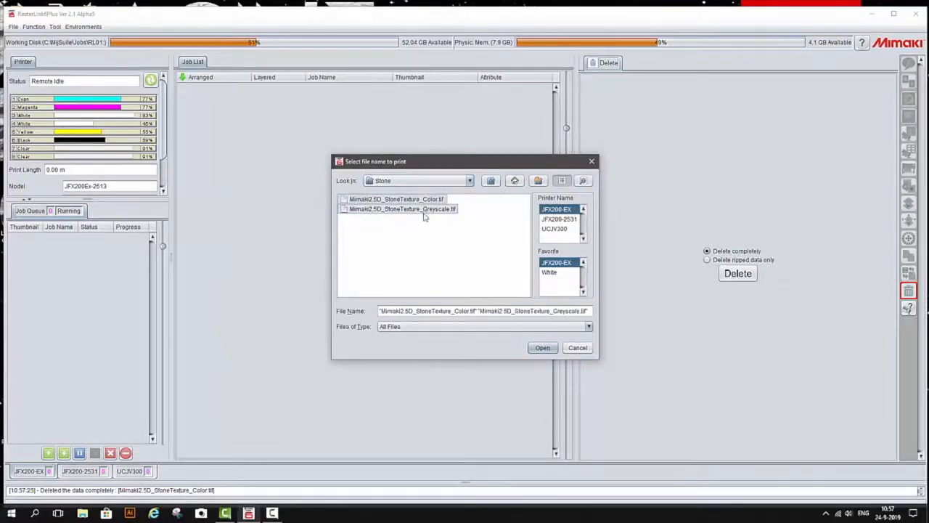
click(541, 348)
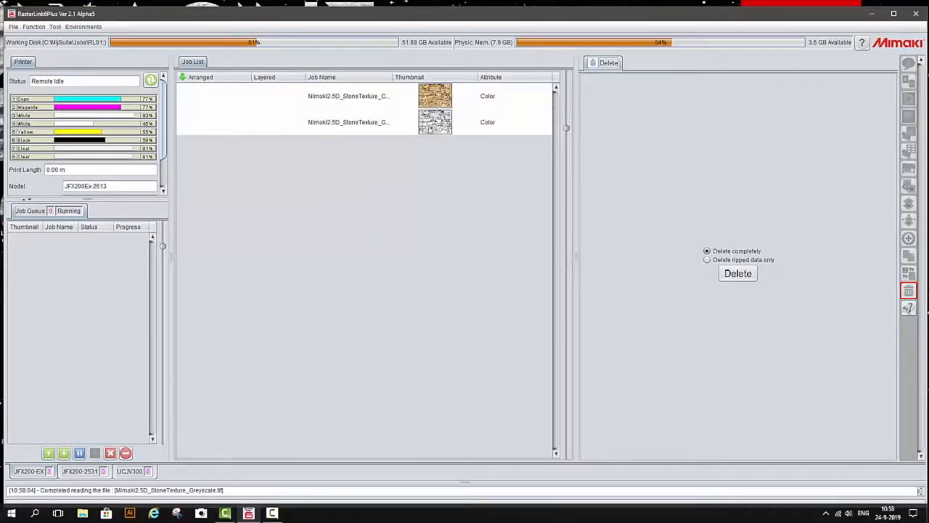
Set the greyscale job's attribute to Mono Color, mapping the Black source color to both Clear inks.
click(432, 128)
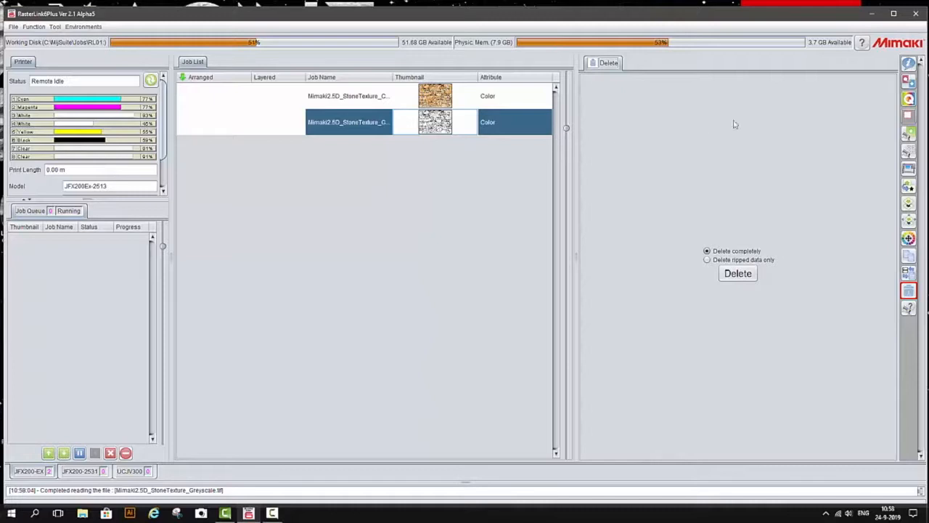
click(909, 64)
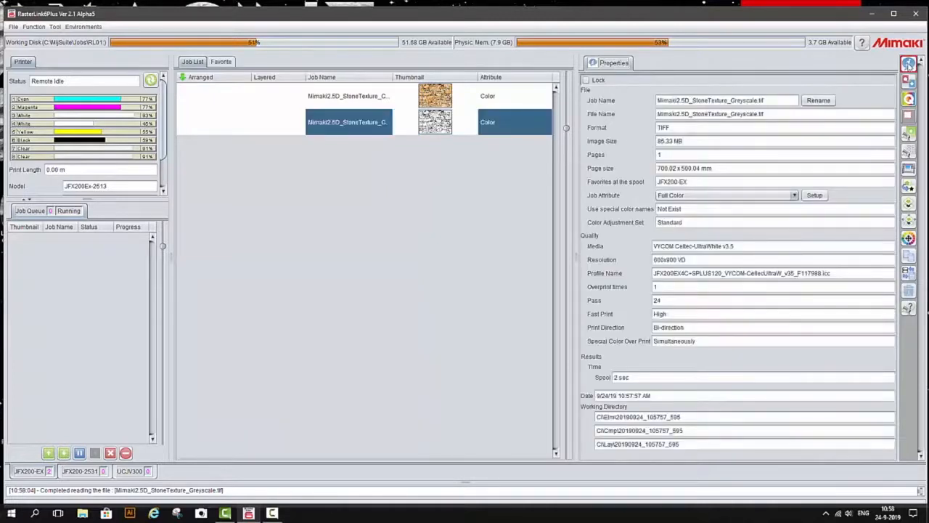
click(794, 196)
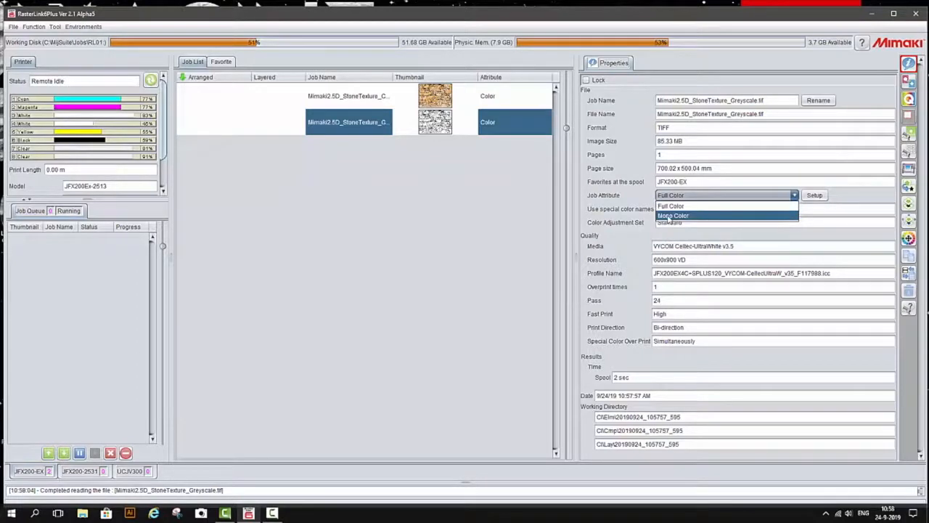
click(671, 217)
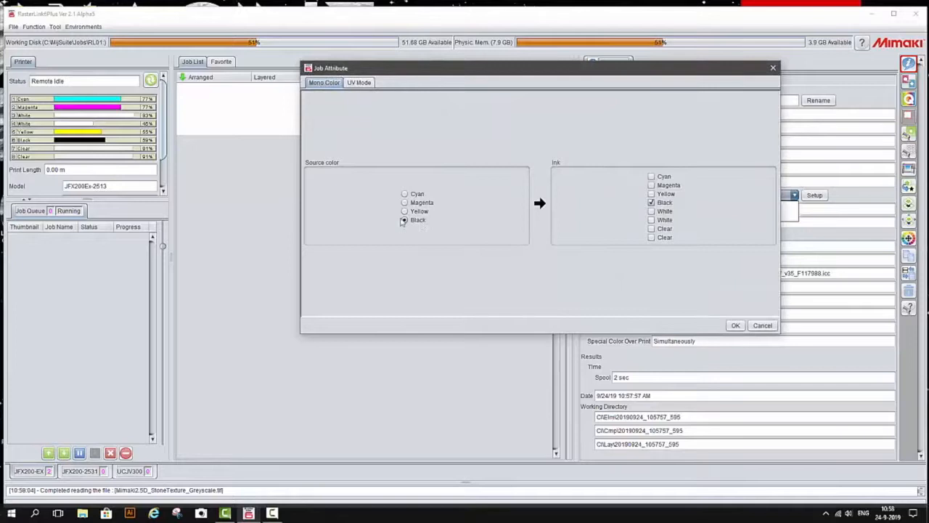
click(651, 238)
click(651, 228)
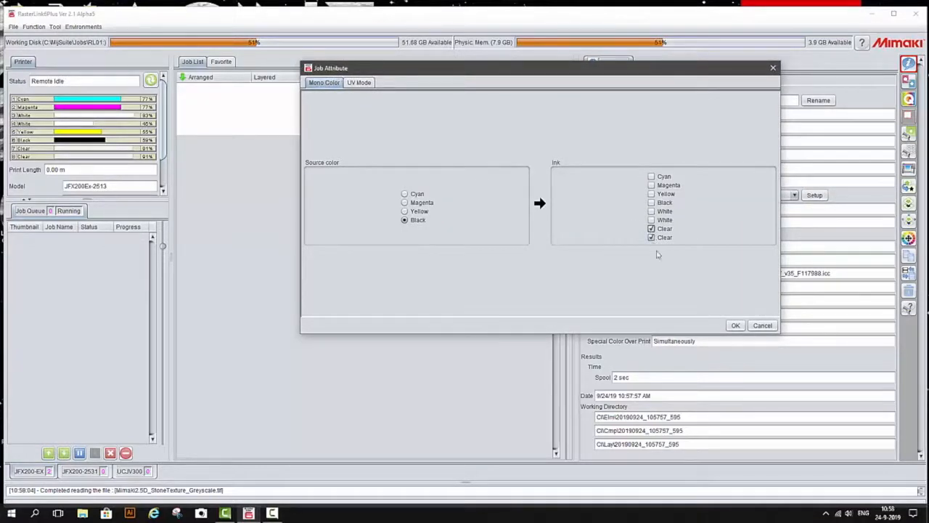
click(735, 326)
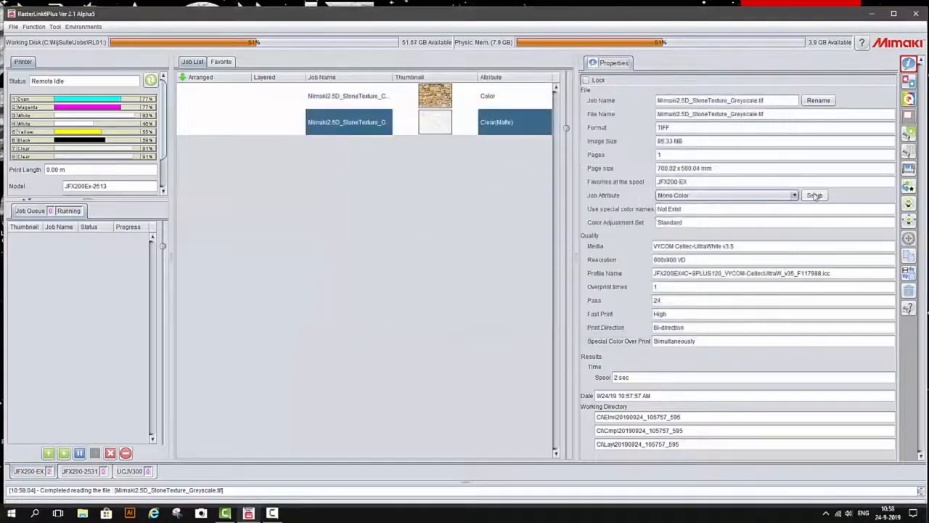
Set the greyscale job's UV mode to 2.5D Texture Maker with 7 layers and the first layer order option.
click(814, 196)
click(360, 83)
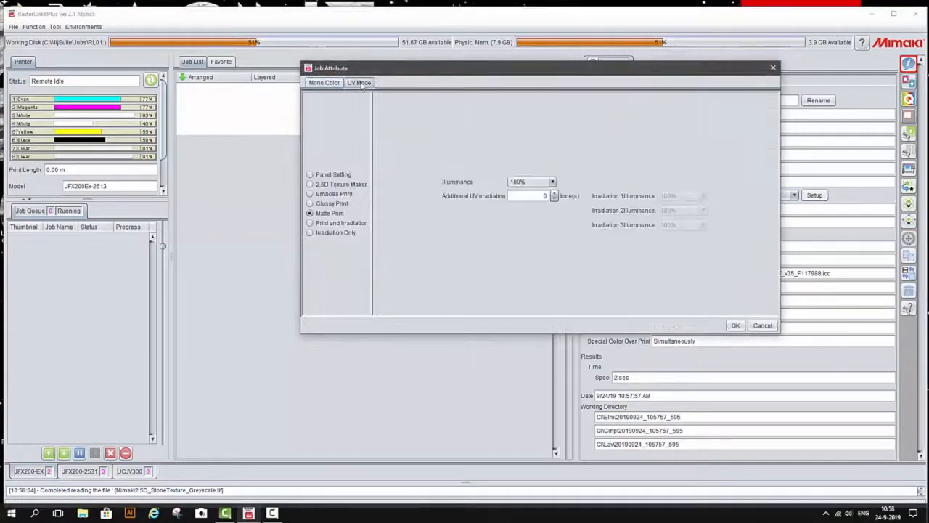
click(310, 184)
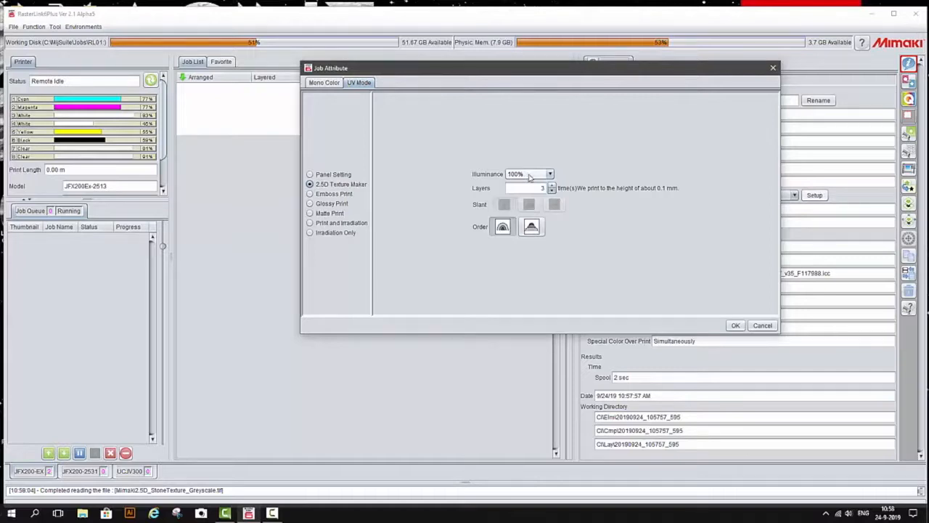
click(552, 185)
drag(535, 188, 553, 190)
text(17)
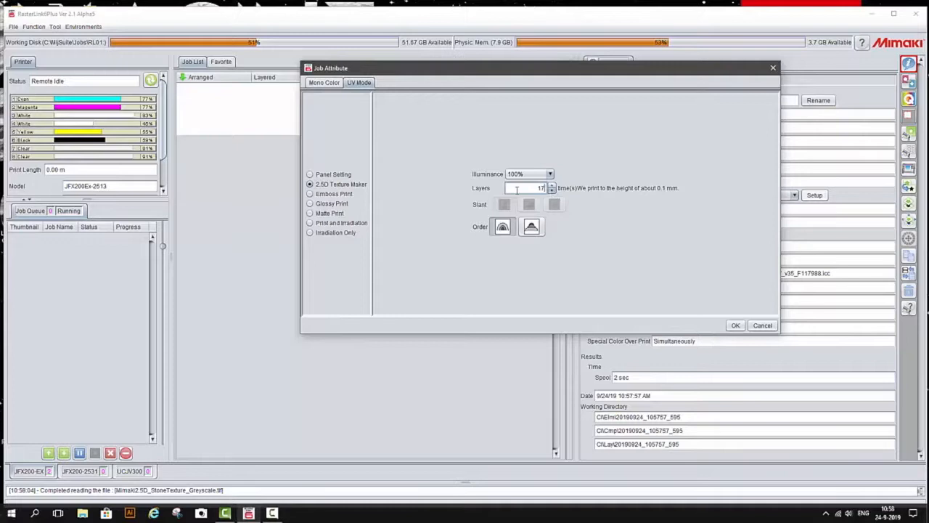
drag(522, 188, 571, 195)
text(7)
click(532, 228)
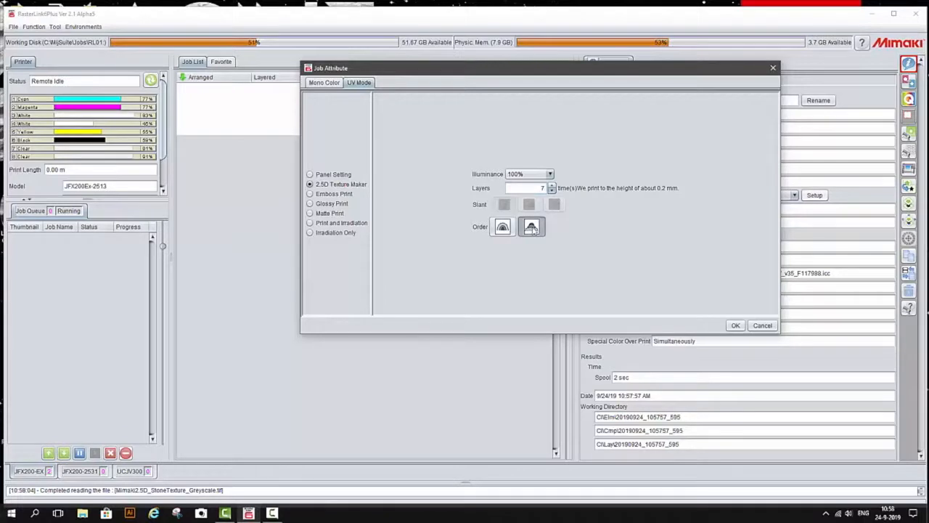
click(500, 228)
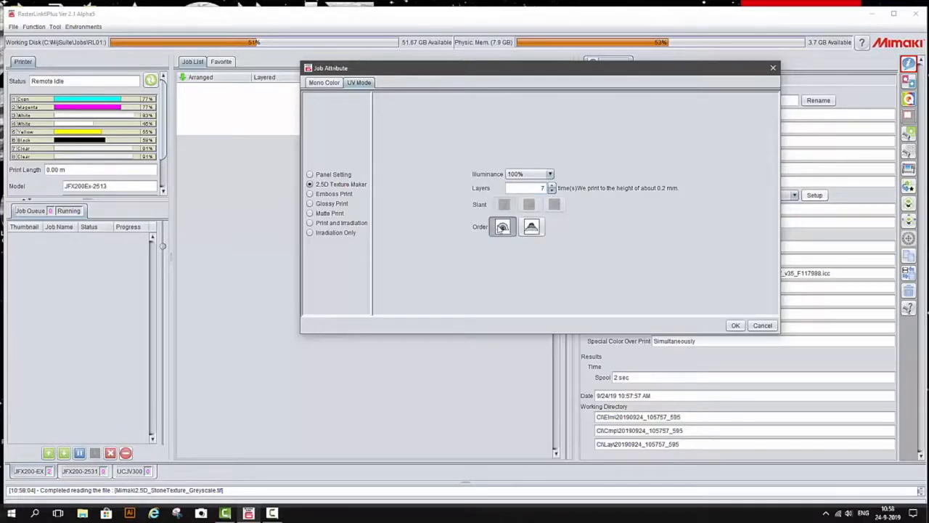
click(736, 327)
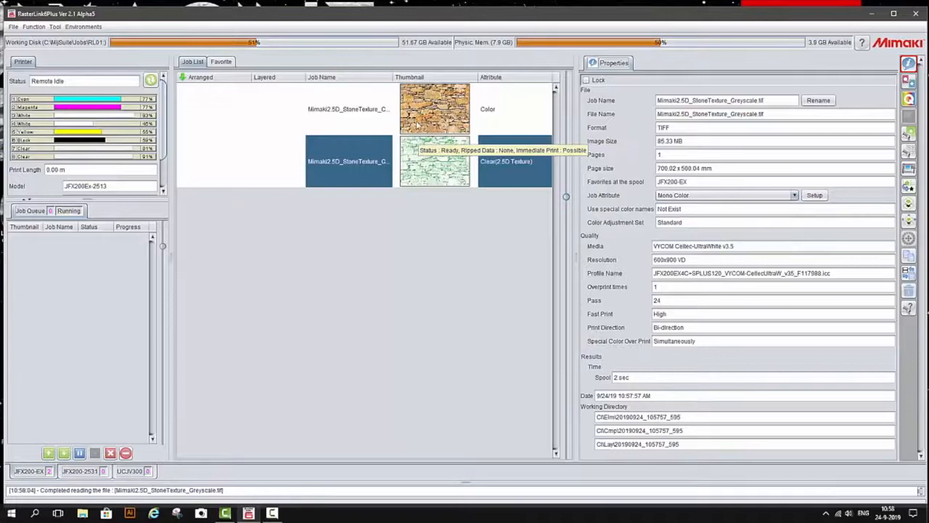
Create a whole-image white special plate for the color job with both White inks at 90%, composited automatically at the bottom.
click(418, 125)
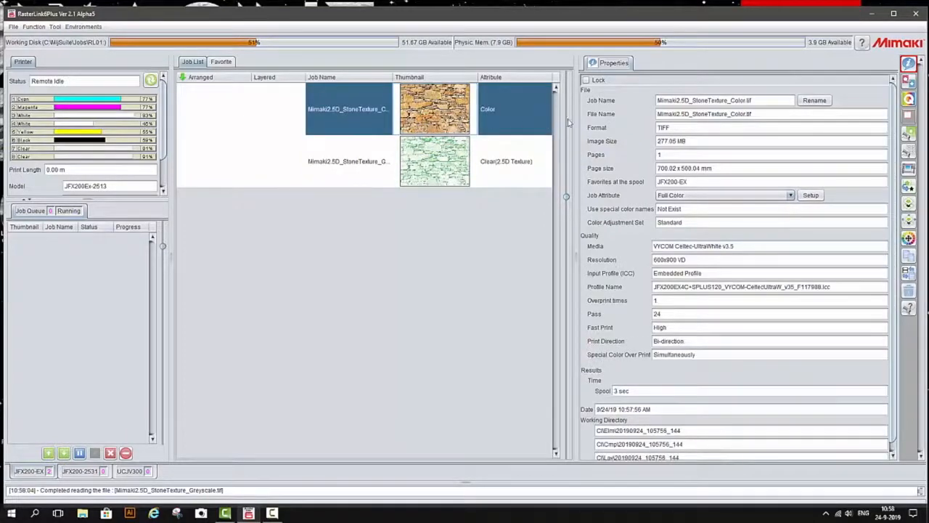
click(908, 186)
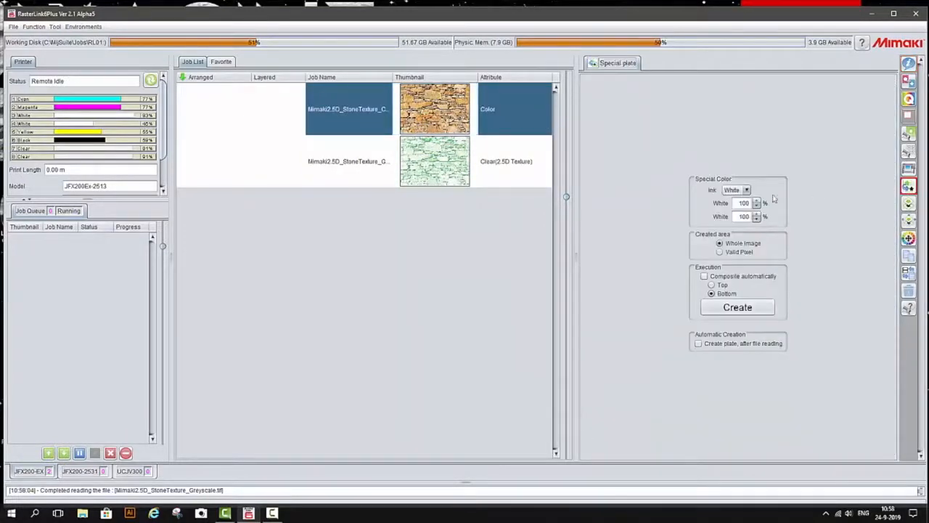
double_click(736, 203)
text(90)
double_click(740, 216)
text(90)
click(704, 276)
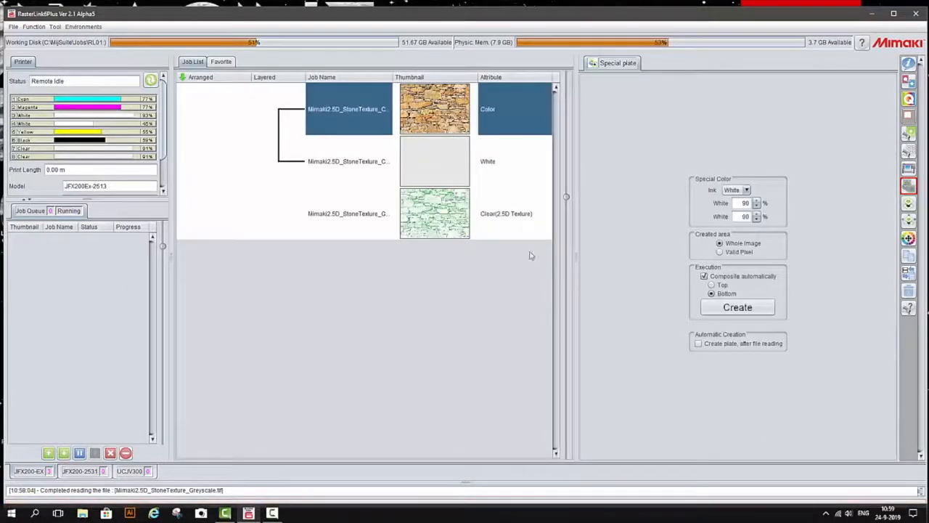
Set the 2.5D greyscale job's print quality media to Inkjet Board Paper Matte with 3A FOREX-Print v3.5.
click(444, 218)
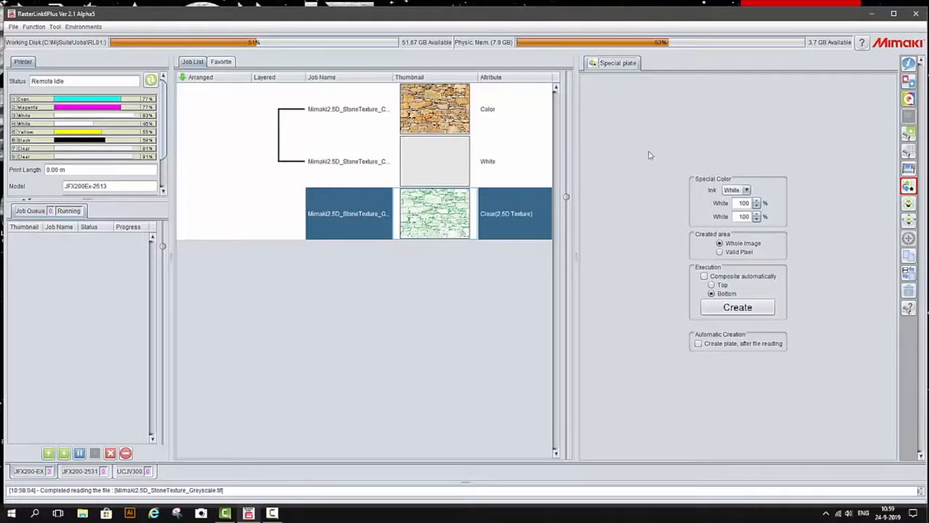
click(908, 98)
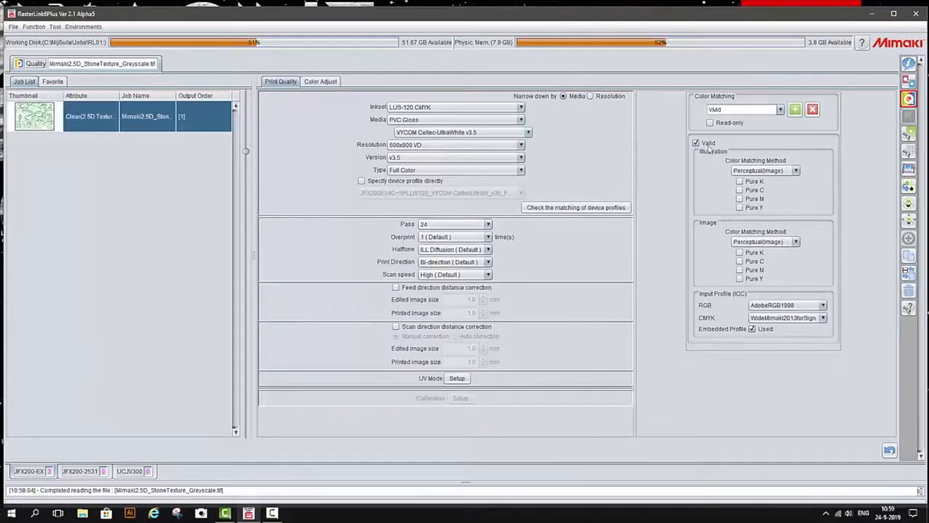
click(418, 122)
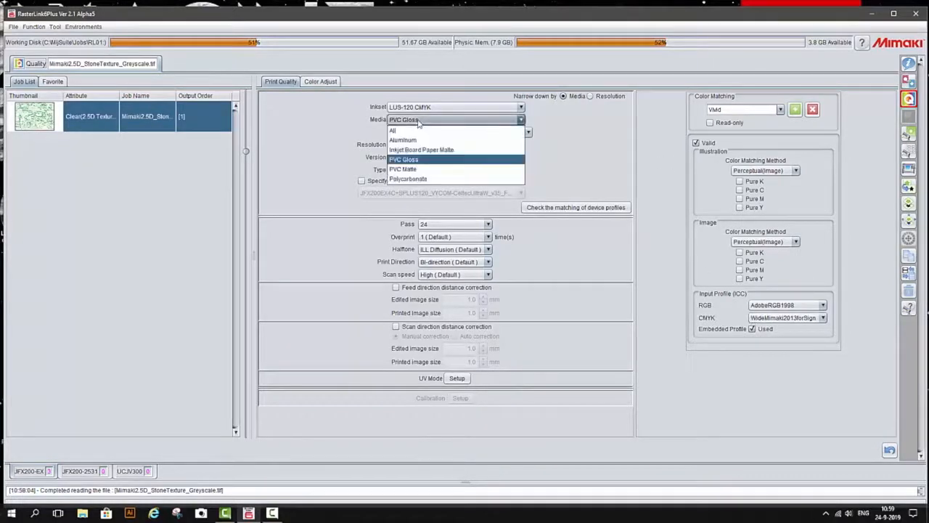
click(419, 149)
click(424, 132)
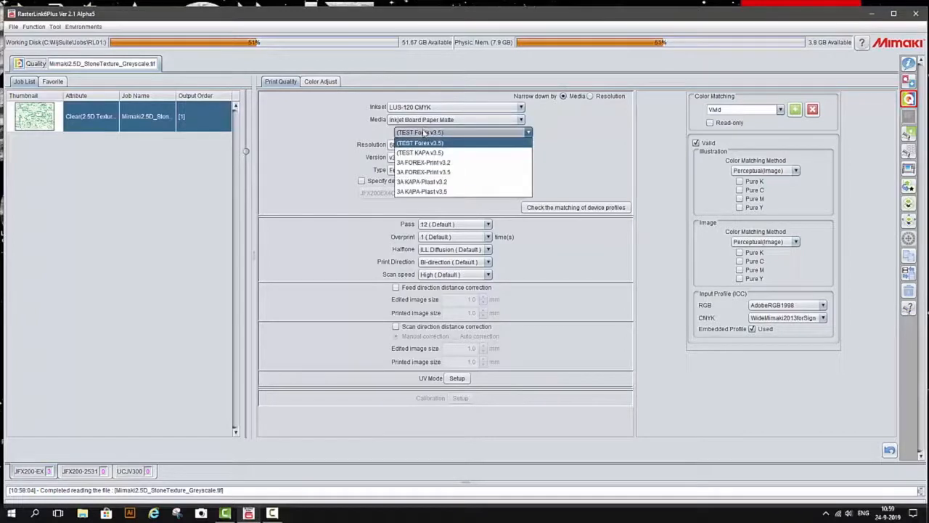
click(426, 172)
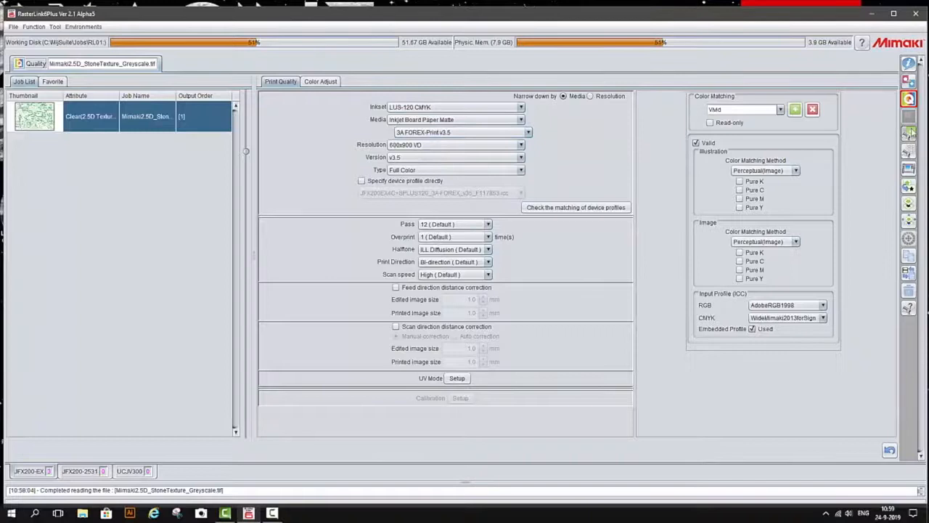
click(908, 133)
click(908, 168)
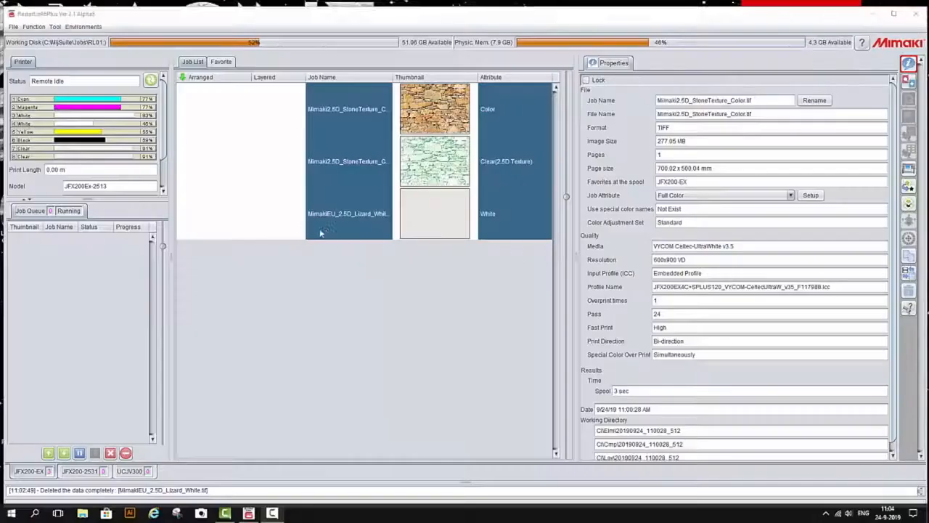
Composite the three jobs with Color first, White second and Clear (2.5D Texture) last, applying the color job's print condition to all.
click(326, 233)
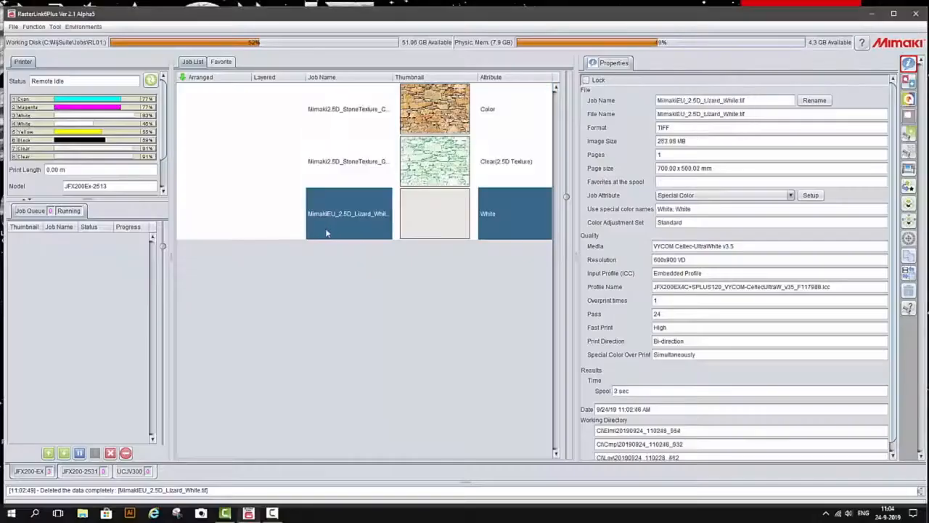
drag(450, 220, 468, 127)
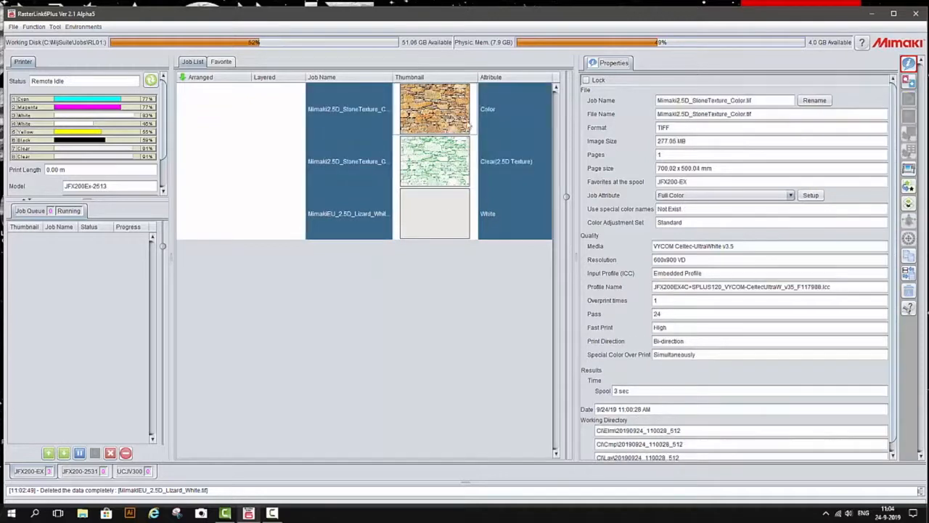
click(908, 205)
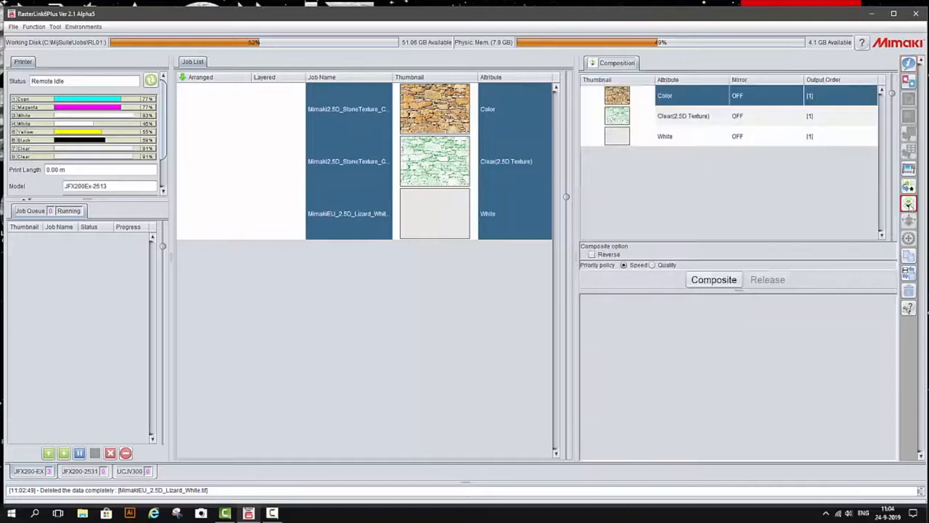
drag(630, 142, 628, 116)
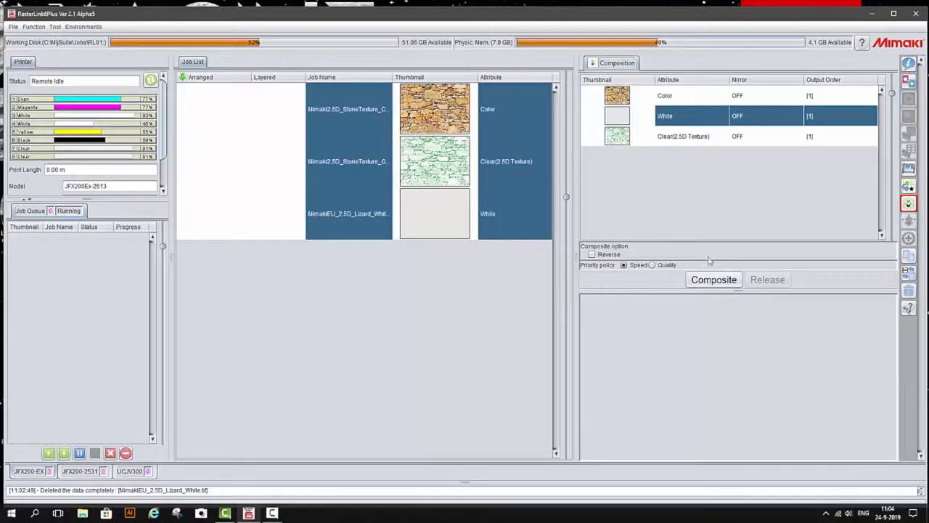
click(713, 281)
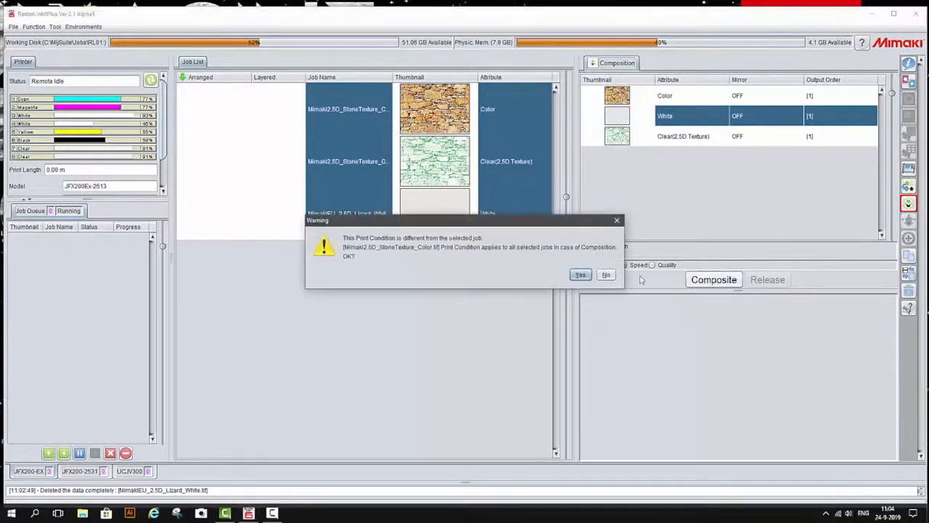
click(581, 276)
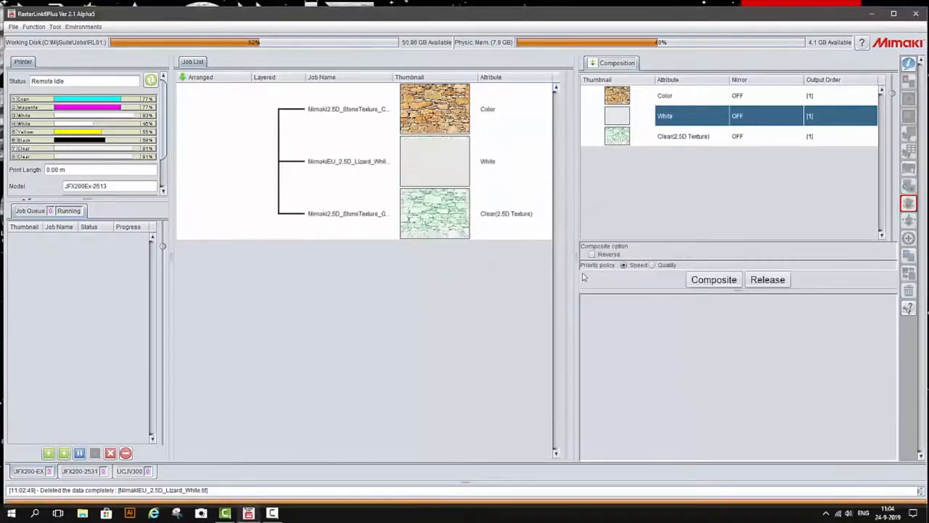
Run the composited stone texture job once as RIP and Print.
click(304, 210)
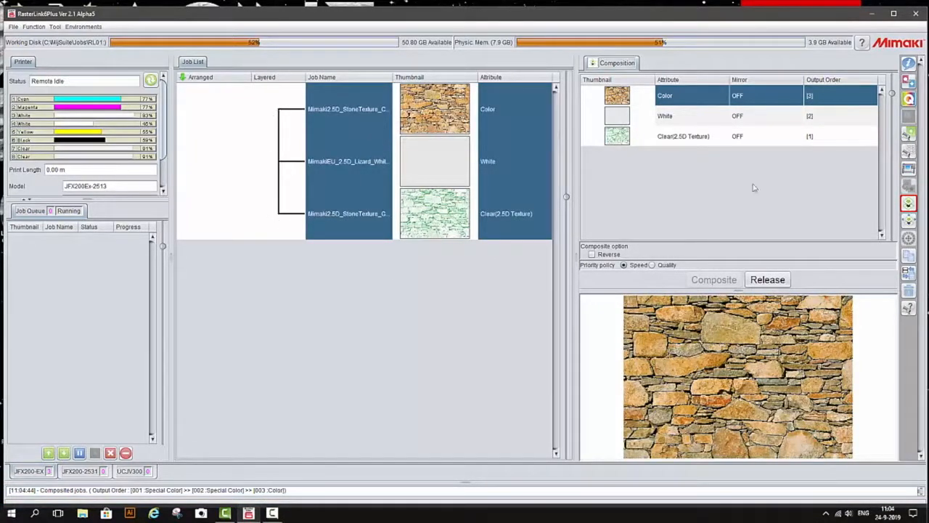
click(908, 169)
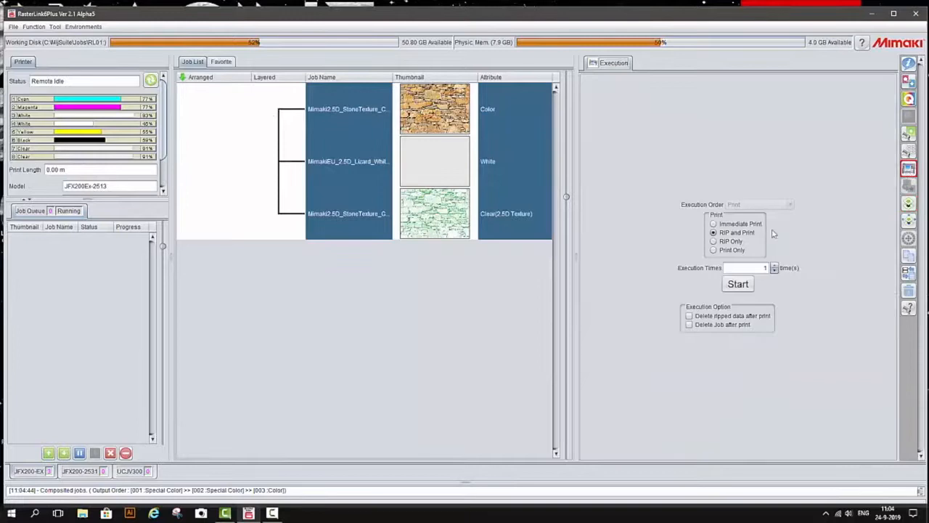
click(741, 286)
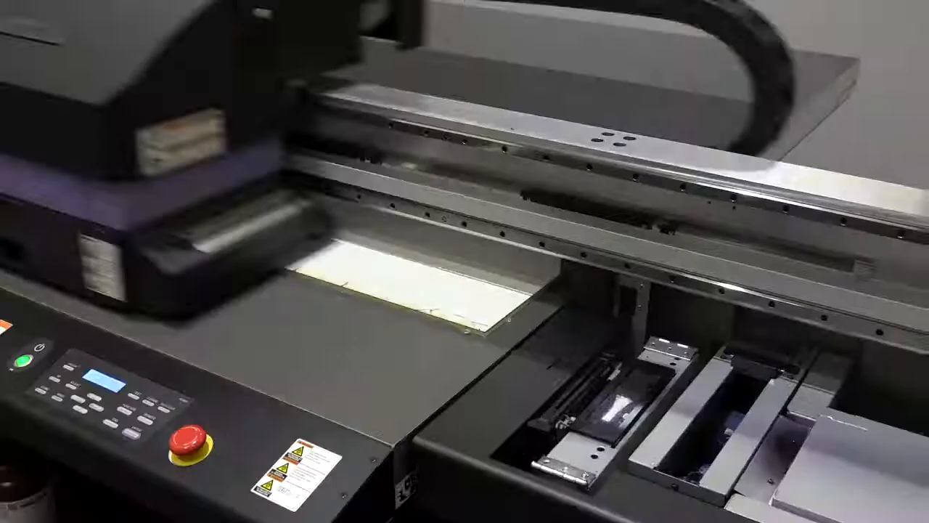